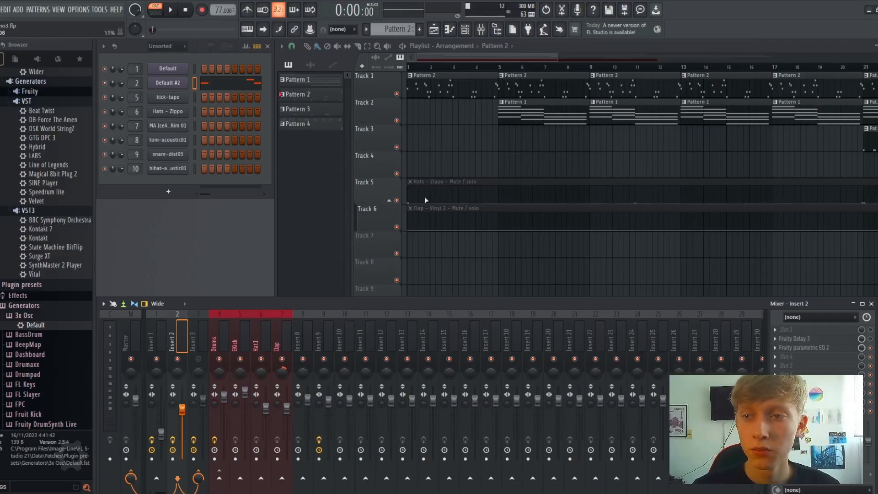
Open the Default #2 channel's piano roll, play the melody of Pattern 2, and close the piano roll
{"action": "left_click", "coordinate": [547, 48]}
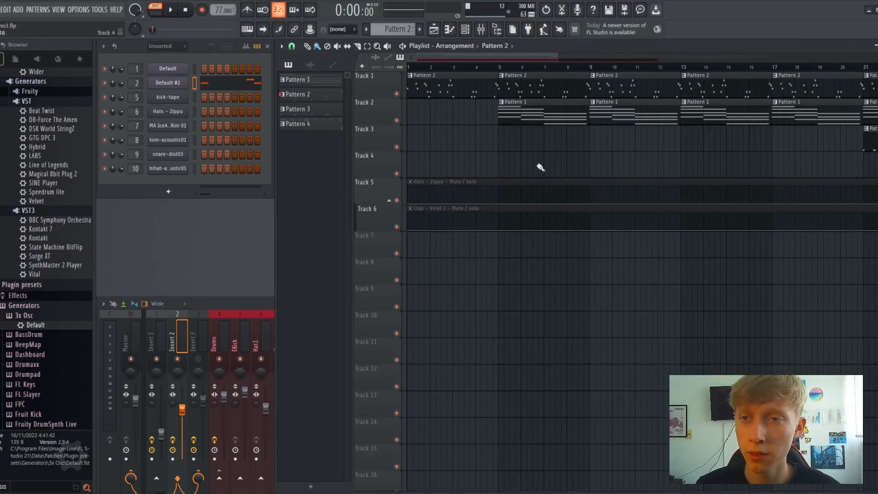
{"action": "left_click", "coordinate": [452, 30]}
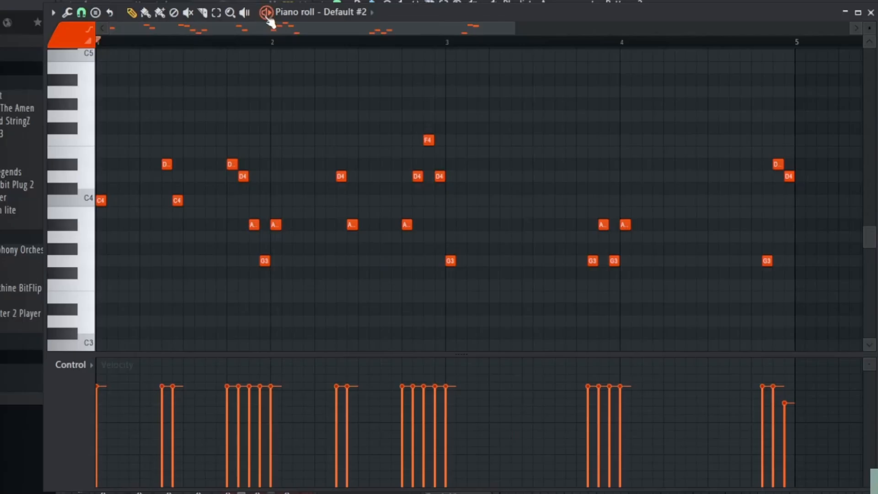
{"action": "key", "text": "space"}
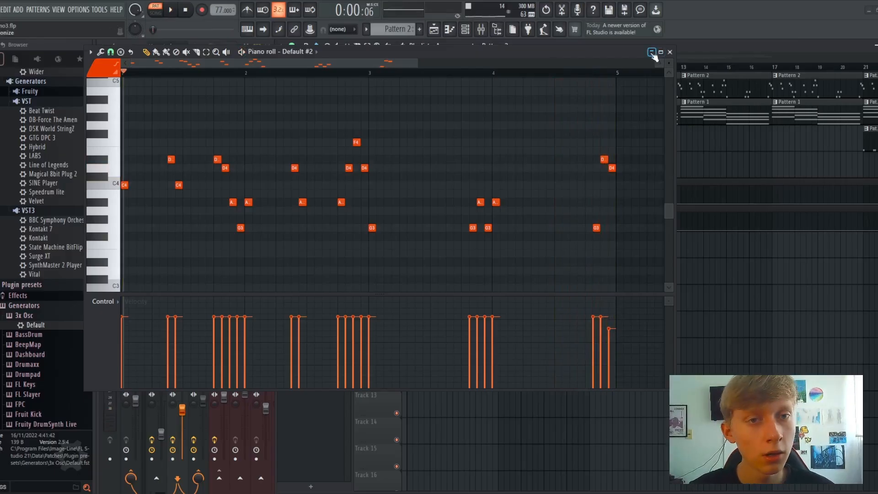
{"action": "left_click", "coordinate": [651, 52]}
{"action": "left_click", "coordinate": [652, 52]}
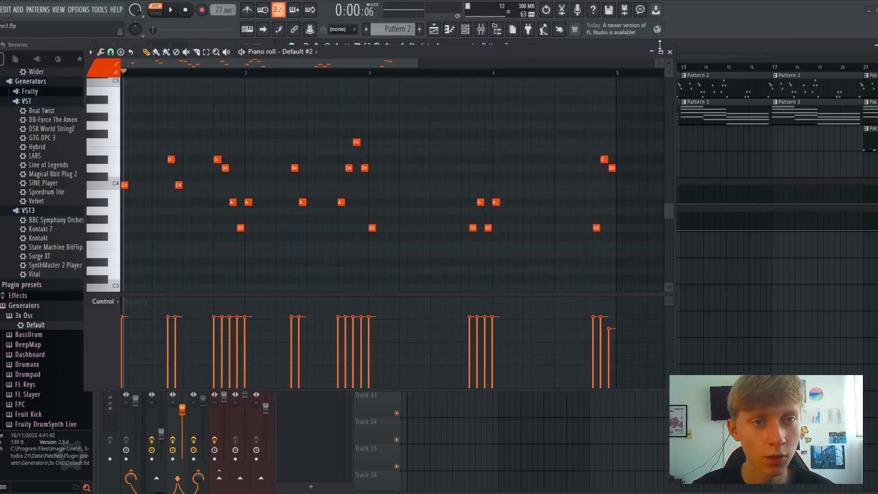
{"action": "left_click", "coordinate": [660, 52]}
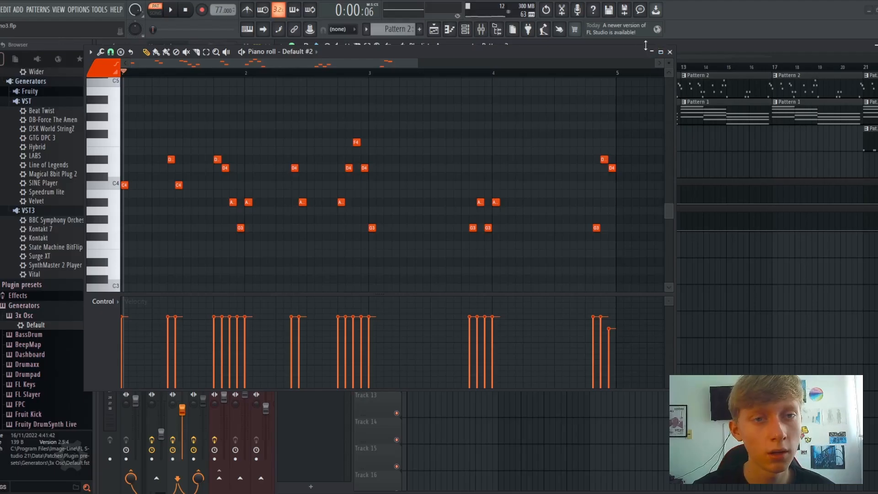
{"action": "left_click_drag", "start_coordinate": [647, 57], "coordinate": [782, 91]}
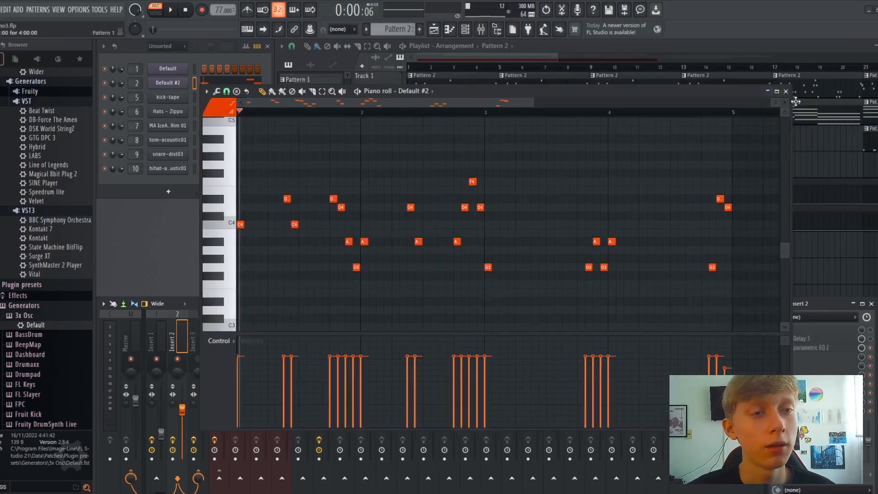
{"action": "left_click", "coordinate": [786, 91]}
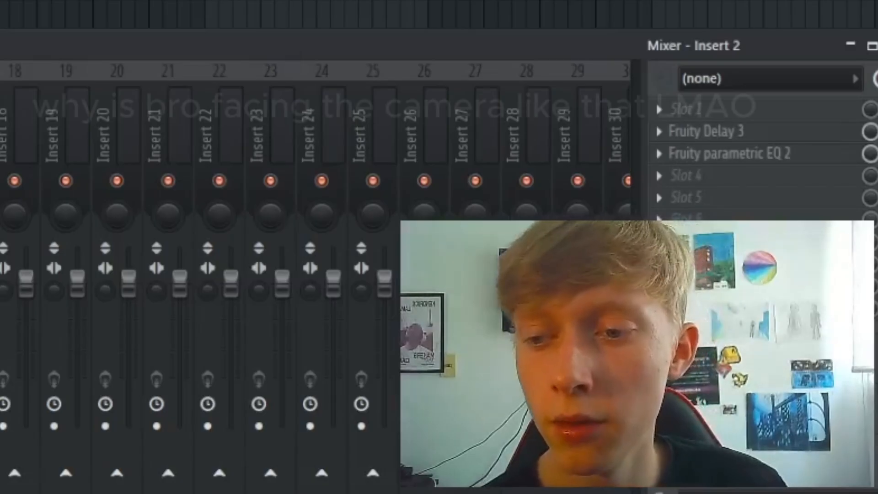
Open the Fruity Convolver on mixer Insert 3 to review its dry and wet settings, and close it
{"action": "key", "text": "Right"}
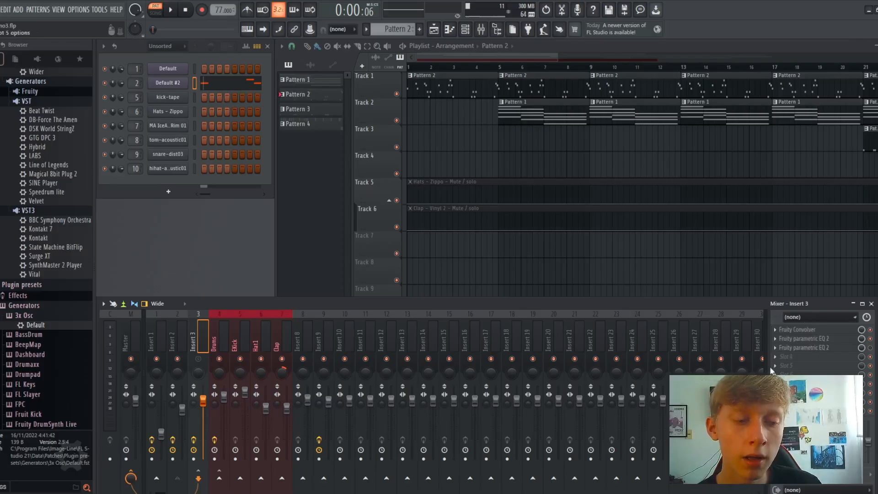
{"action": "left_click", "coordinate": [743, 109]}
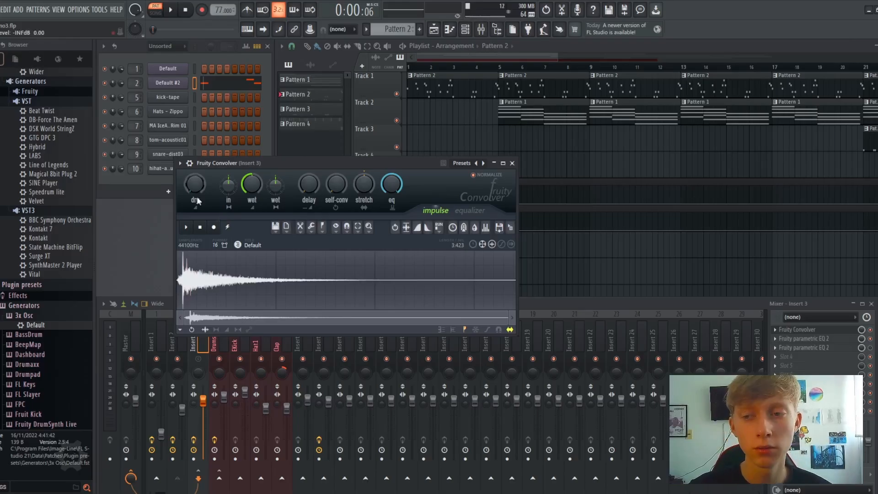
{"action": "left_click_drag", "start_coordinate": [195, 184], "coordinate": [195, 156]}
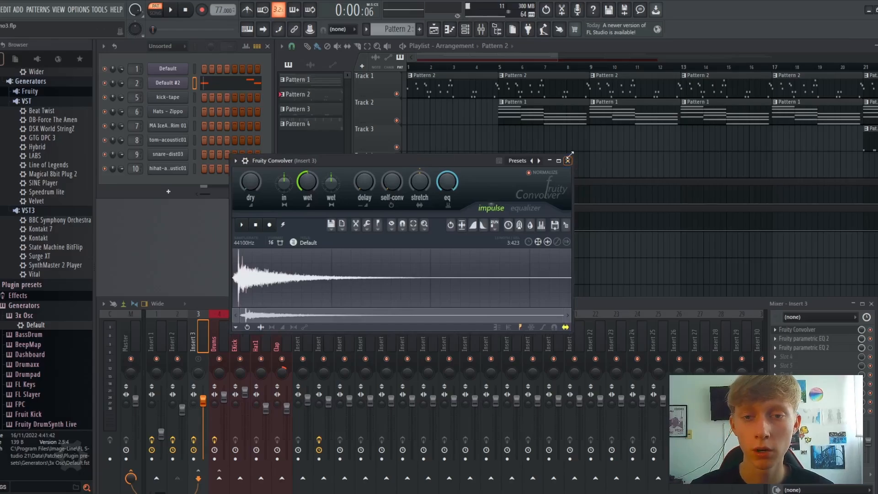
{"action": "left_click", "coordinate": [569, 160]}
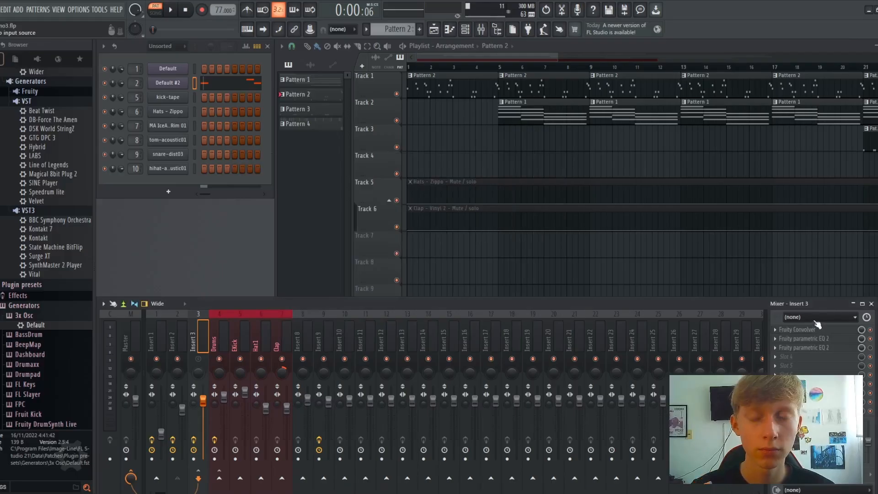
{"action": "scroll", "coordinate": [206, 340], "scroll_direction": "up", "scroll_amount": 1}
{"action": "scroll", "coordinate": [206, 340], "scroll_direction": "down", "scroll_amount": 1}
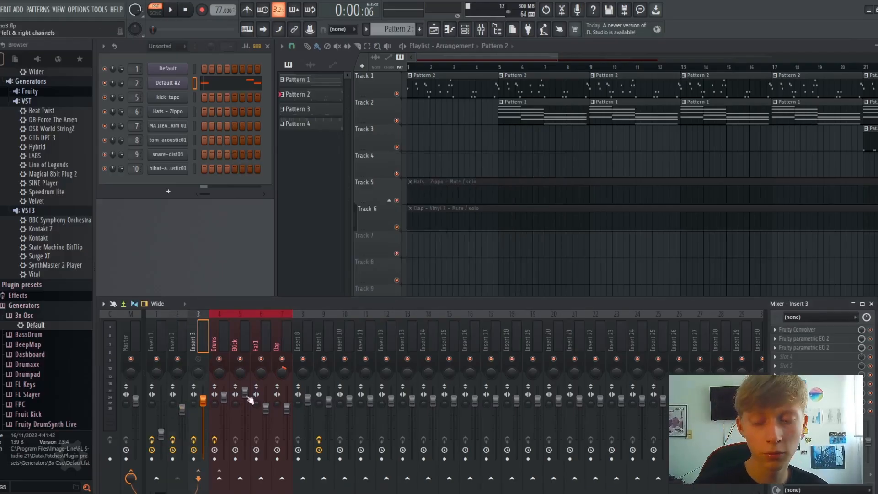
{"action": "scroll", "coordinate": [204, 372], "scroll_direction": "up", "scroll_amount": 1}
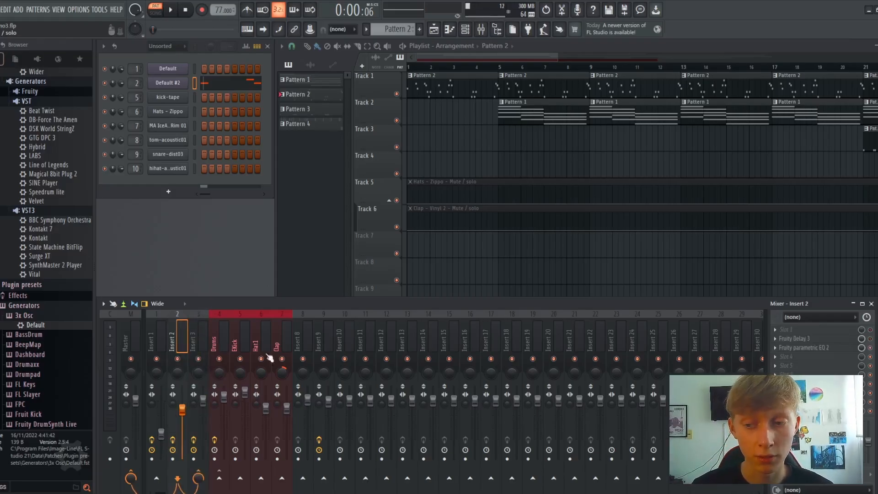
{"action": "left_click", "coordinate": [813, 339]}
{"action": "left_click", "coordinate": [813, 339]}
Try raising the dry level of the Fruity Convolver on mixer Insert 3, and return it to zero
{"action": "left_click", "coordinate": [203, 326]}
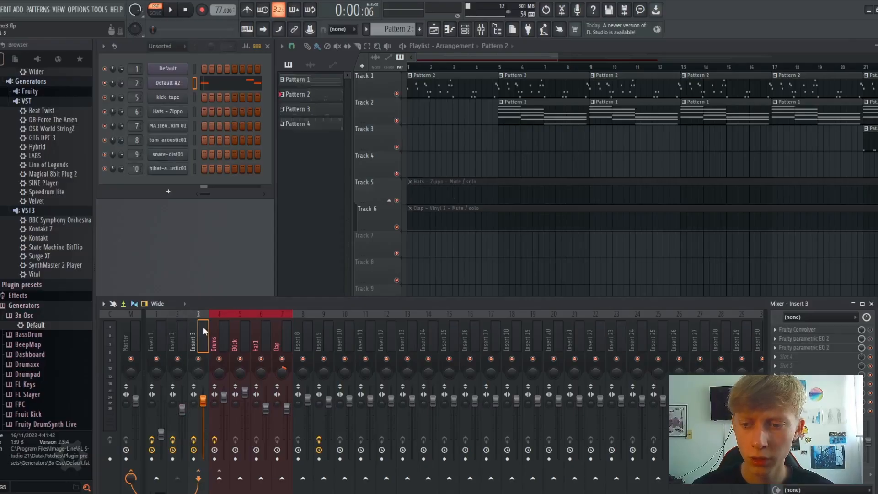
{"action": "left_click", "coordinate": [829, 330]}
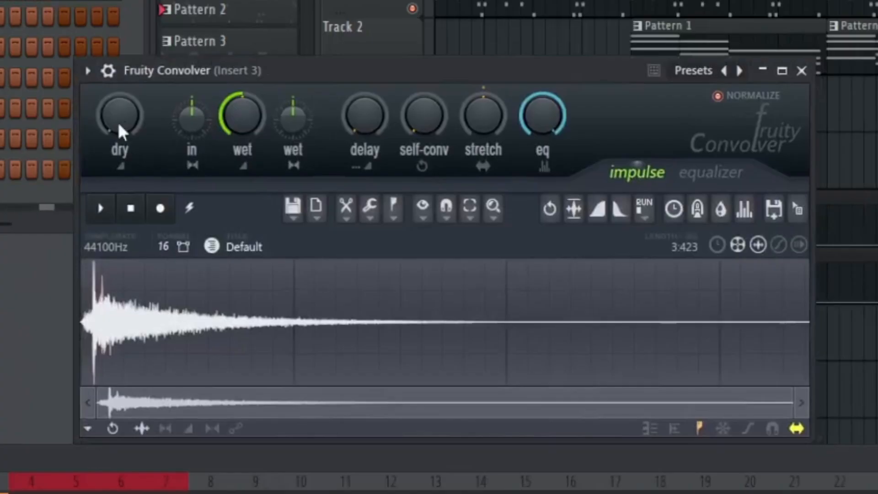
{"action": "left_click_drag", "start_coordinate": [120, 115], "coordinate": [119, 76]}
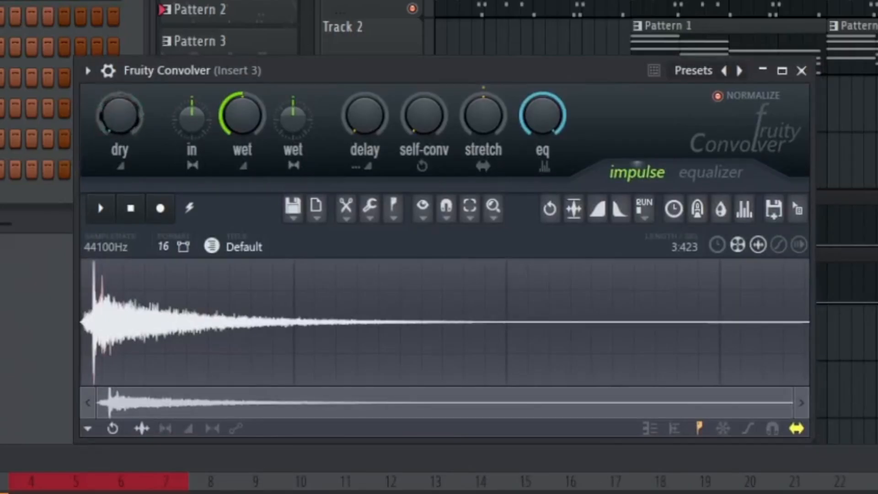
{"action": "mouse_move", "coordinate": [120, 116]}
{"action": "left_mouse_down"}
{"action": "mouse_move", "coordinate": [120, 68]}
{"action": "mouse_move", "coordinate": [120, 115]}
{"action": "left_mouse_up"}
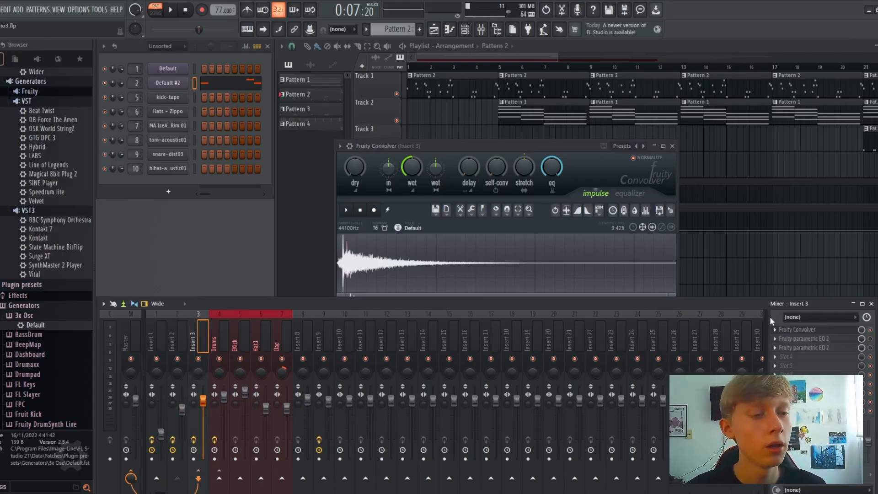
{"action": "left_click_drag", "start_coordinate": [555, 142], "coordinate": [427, 174]}
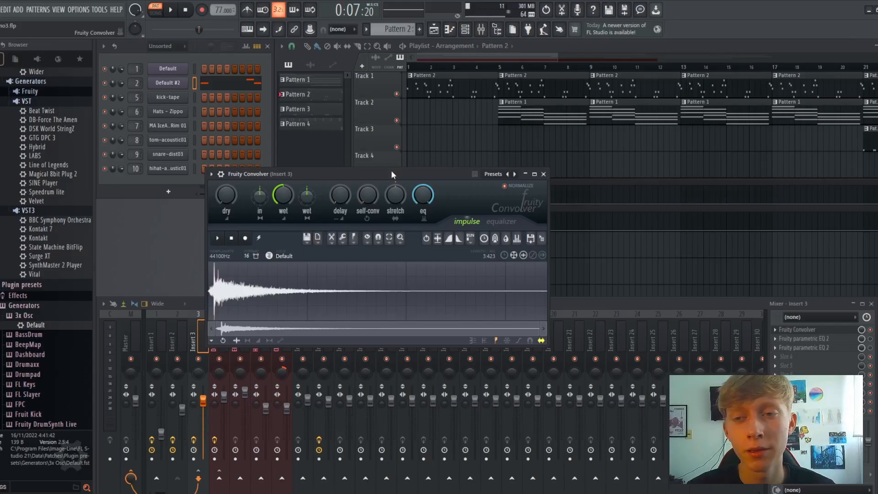
{"action": "left_click_drag", "start_coordinate": [445, 175], "coordinate": [392, 167]}
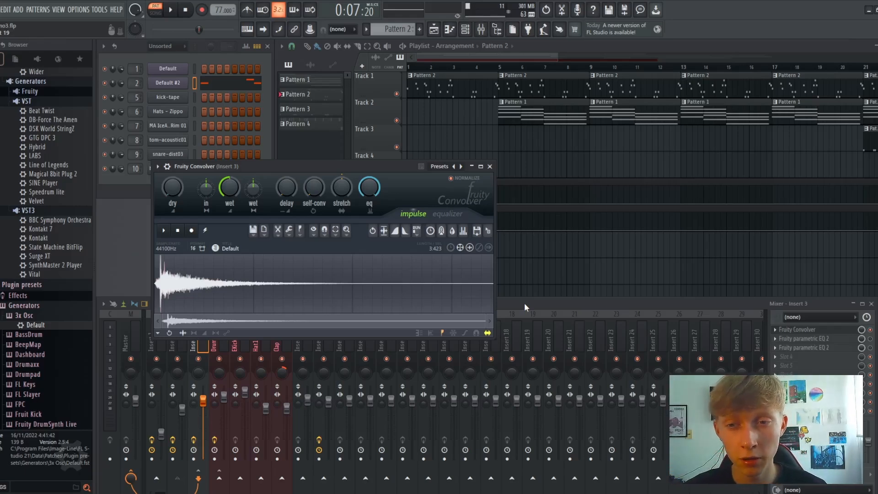
{"action": "left_click_drag", "start_coordinate": [386, 166], "coordinate": [460, 240]}
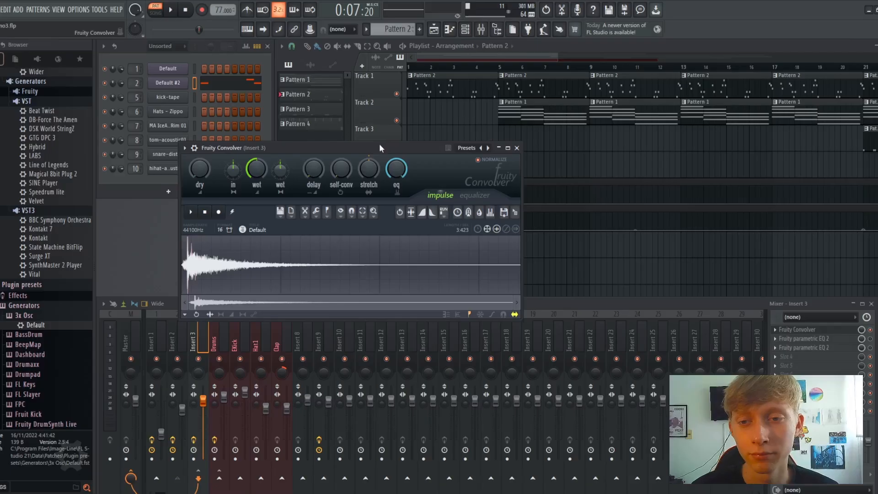
{"action": "left_click_drag", "start_coordinate": [376, 145], "coordinate": [570, 114]}
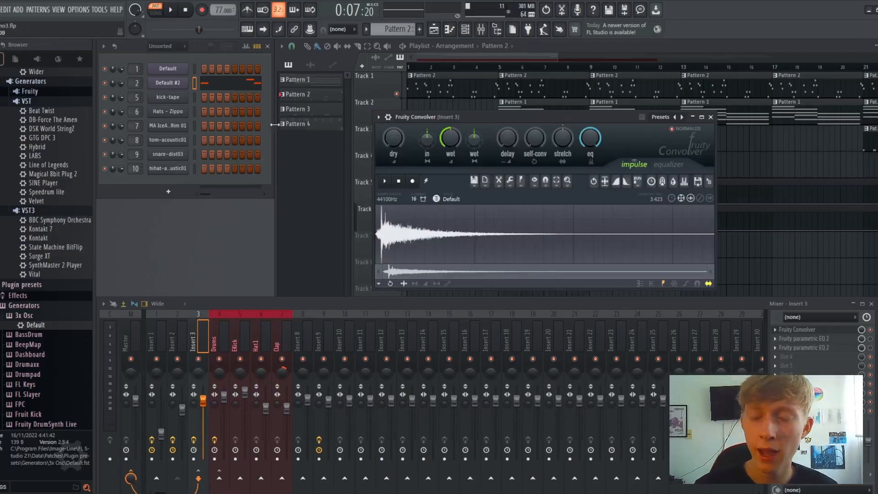
{"action": "left_click", "coordinate": [183, 336]}
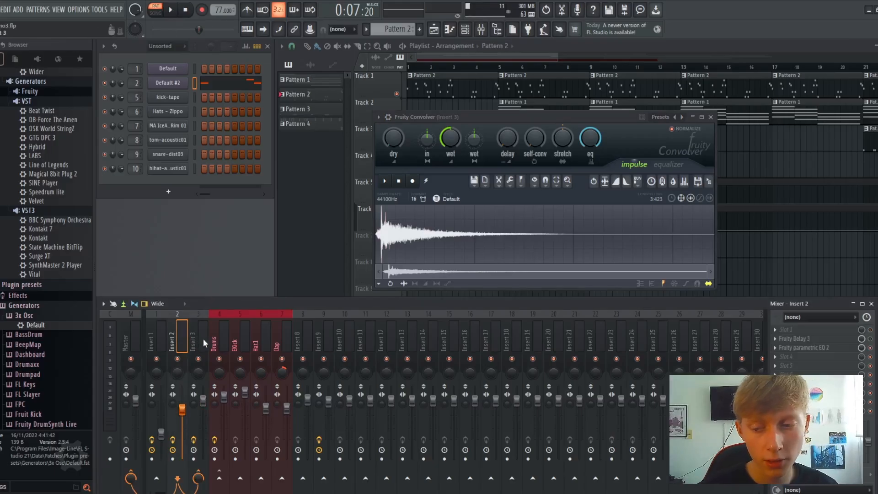
{"action": "left_click", "coordinate": [193, 345]}
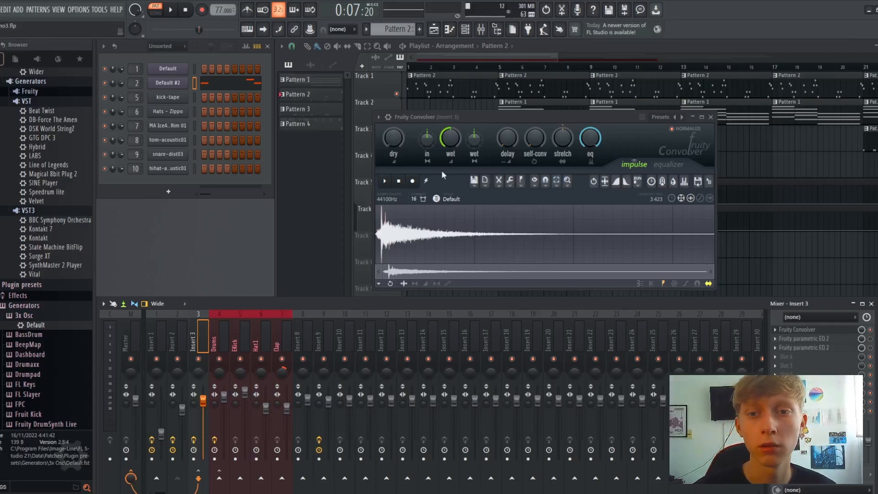
{"action": "left_click_drag", "start_coordinate": [499, 117], "coordinate": [512, 123]}
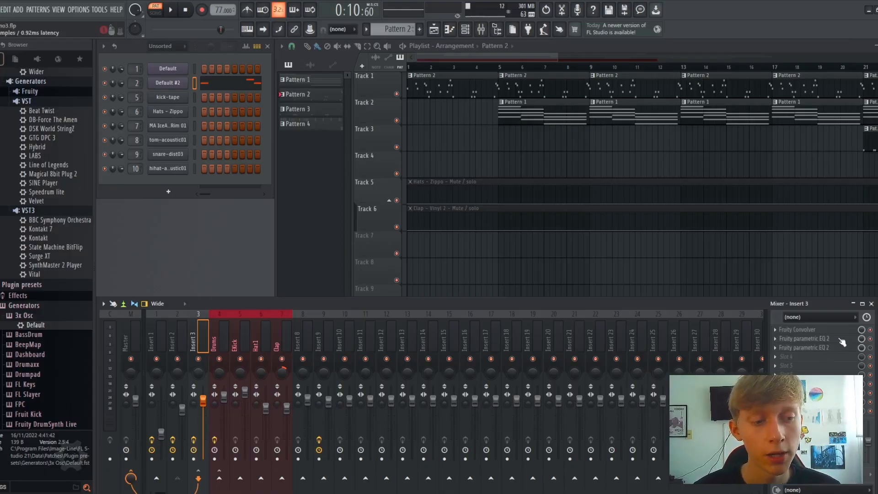
Shift band 4's high-pass cutoff slightly higher in the first Fruity parametric EQ 2 on Insert 3, and close the equalizer
{"action": "left_click", "coordinate": [841, 339]}
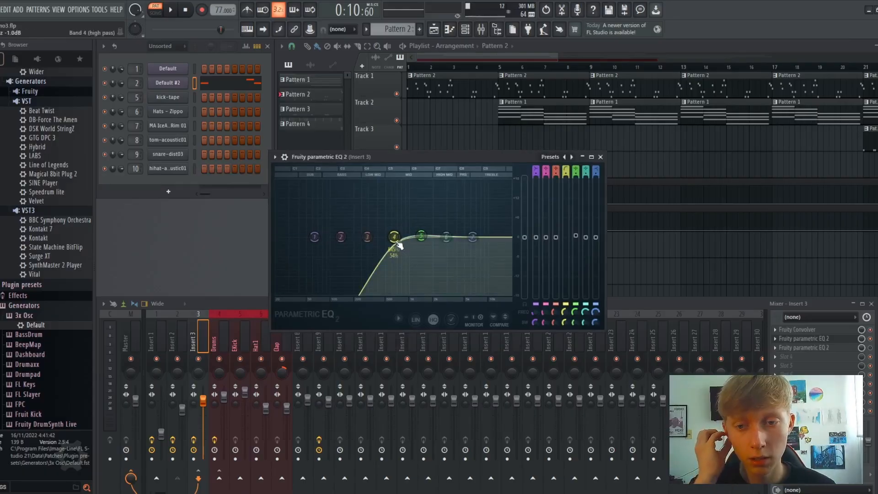
{"action": "left_click_drag", "start_coordinate": [398, 244], "coordinate": [397, 236]}
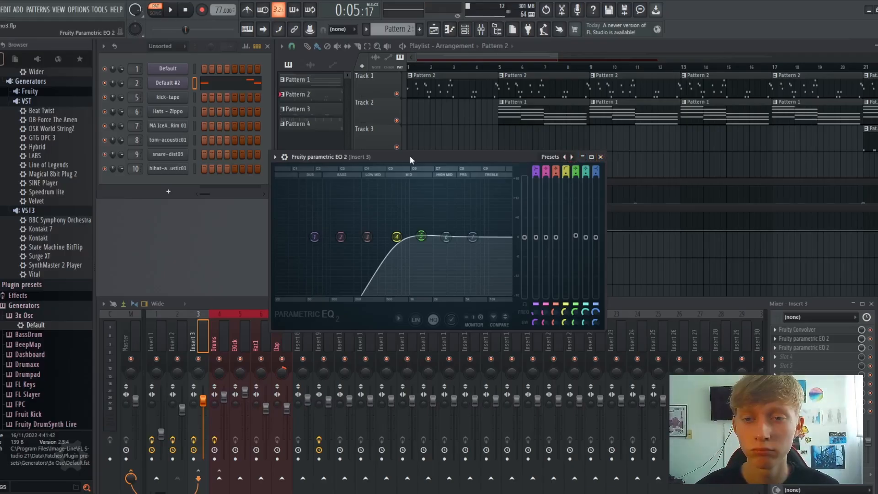
{"action": "left_click_drag", "start_coordinate": [410, 156], "coordinate": [415, 157]}
{"action": "left_click", "coordinate": [605, 157]}
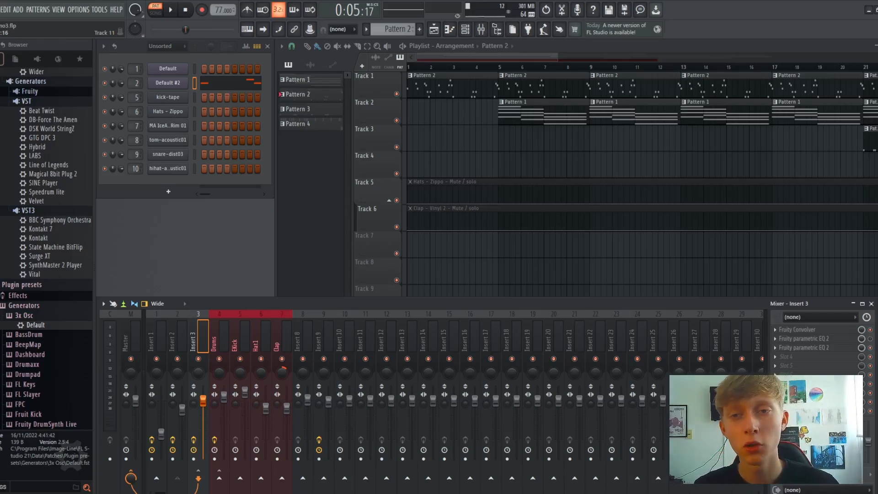
Shape band 3 into a deep cut between bass and low mids in Insert 3's second Fruity parametric EQ 2, and audition the pattern
{"action": "left_click", "coordinate": [823, 348]}
{"action": "left_click_drag", "start_coordinate": [299, 88], "coordinate": [577, 95]}
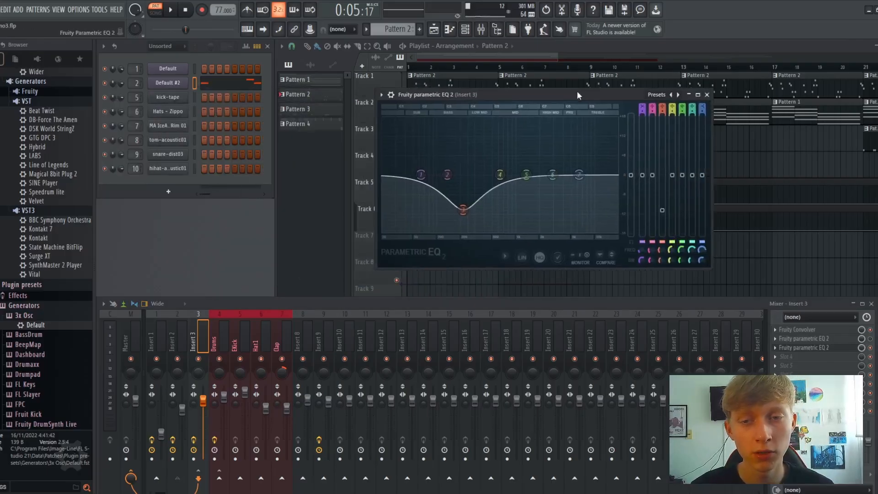
{"action": "left_click_drag", "start_coordinate": [463, 208], "coordinate": [469, 176]}
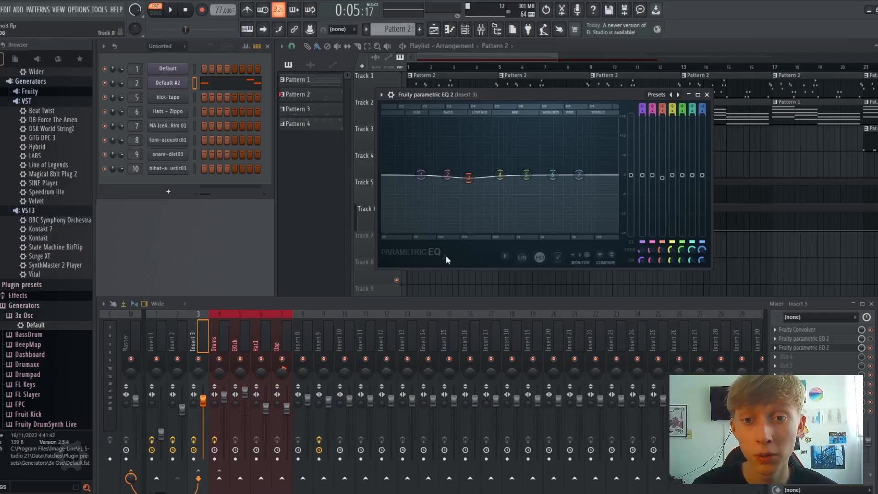
{"action": "left_click_drag", "start_coordinate": [470, 177], "coordinate": [456, 222]}
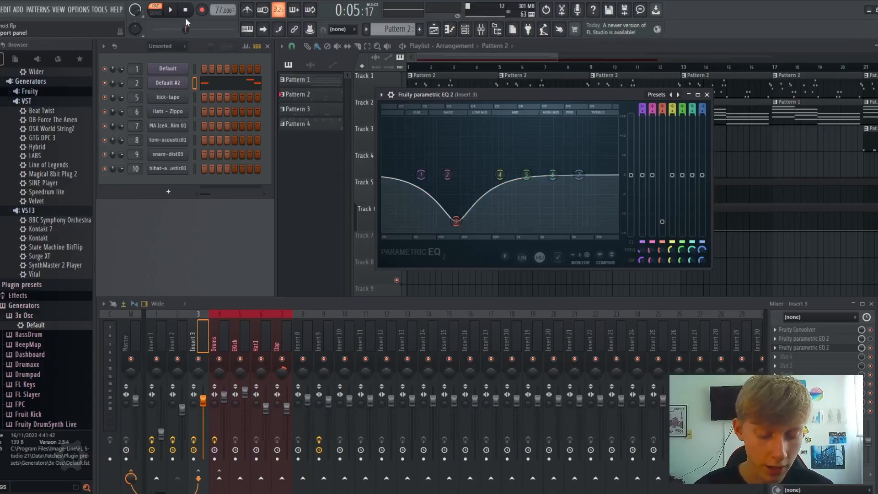
{"action": "key", "text": "space"}
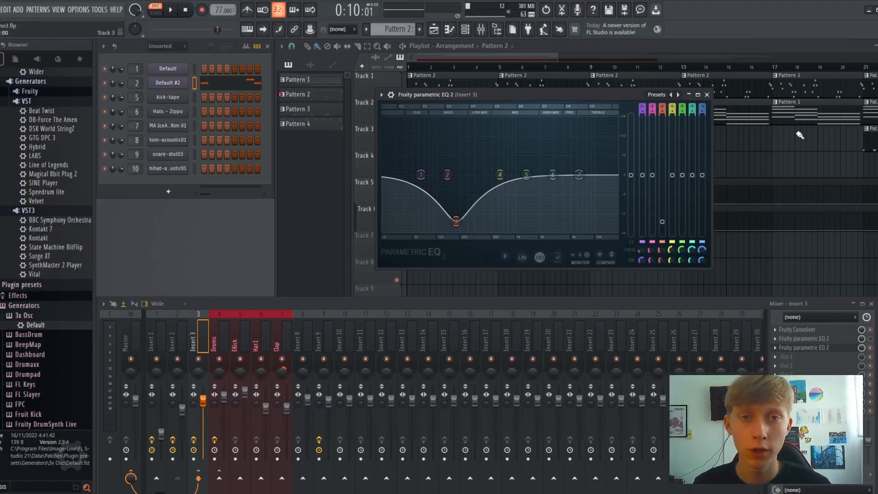
{"action": "left_click", "coordinate": [707, 95]}
{"action": "left_click", "coordinate": [705, 97]}
Play Pattern 2 with mixer Insert 2 selected, and open the track's Fruity Delay 3 settings
{"action": "left_click", "coordinate": [240, 304]}
{"action": "left_click", "coordinate": [177, 338]}
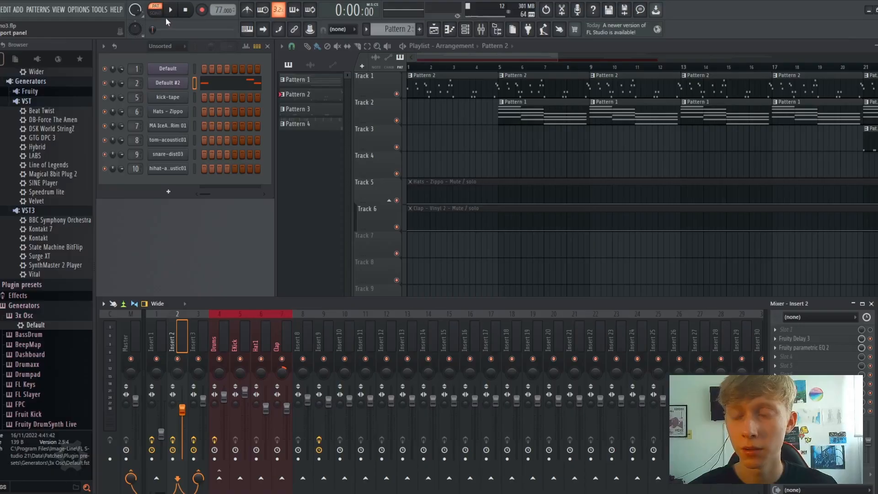
{"action": "left_click", "coordinate": [165, 11]}
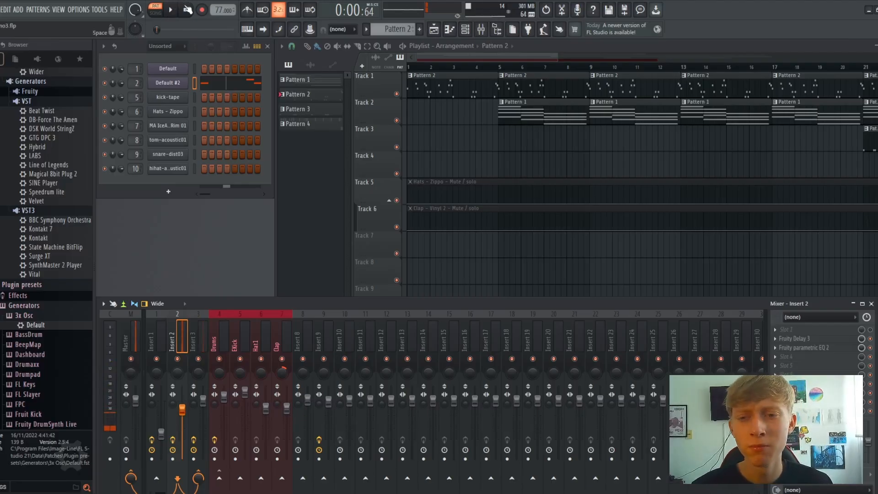
{"action": "left_click", "coordinate": [805, 339]}
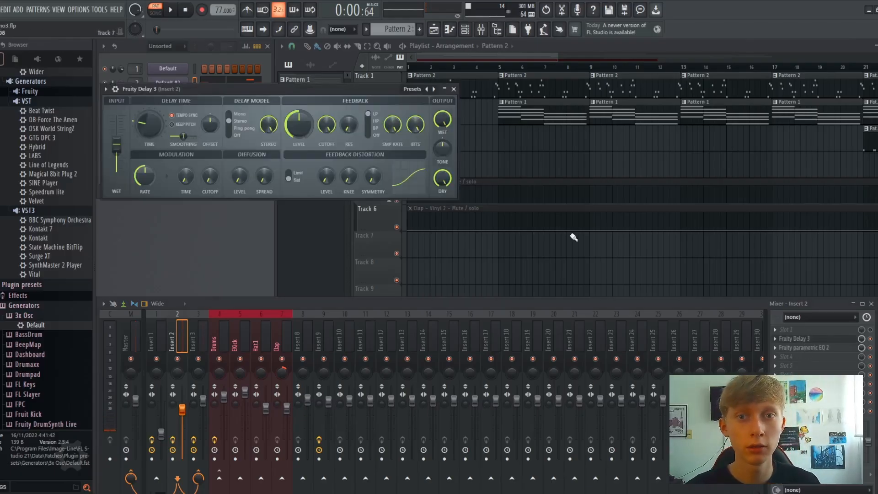
{"action": "left_click_drag", "start_coordinate": [363, 93], "coordinate": [405, 173]}
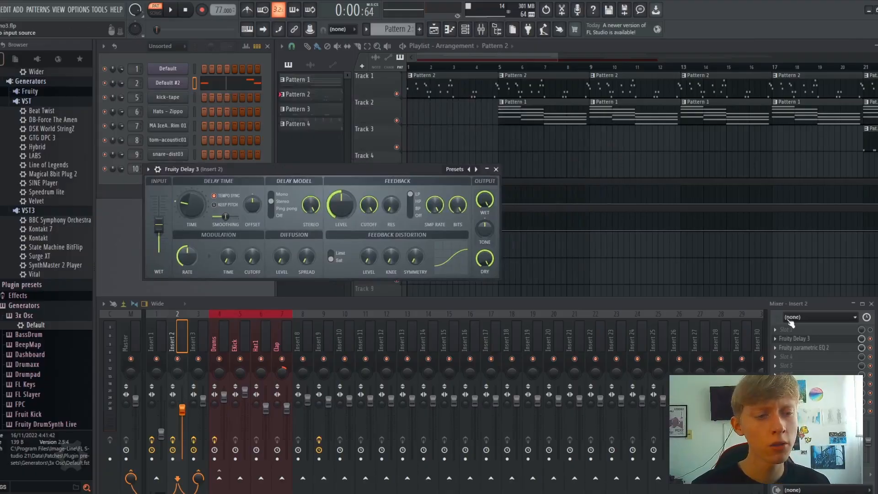